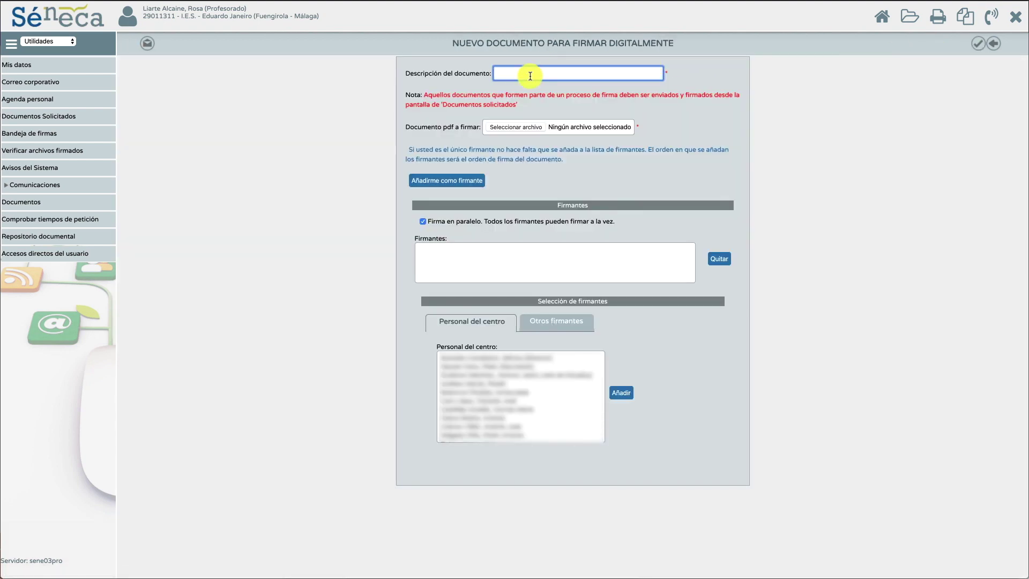
# Step: Describe the new document as "Nombramiento CEP Motril" and attach the Propuesta PDF from the Descargas folder as the file to sign
pyautogui.write('Nombramiento CEP Motril')
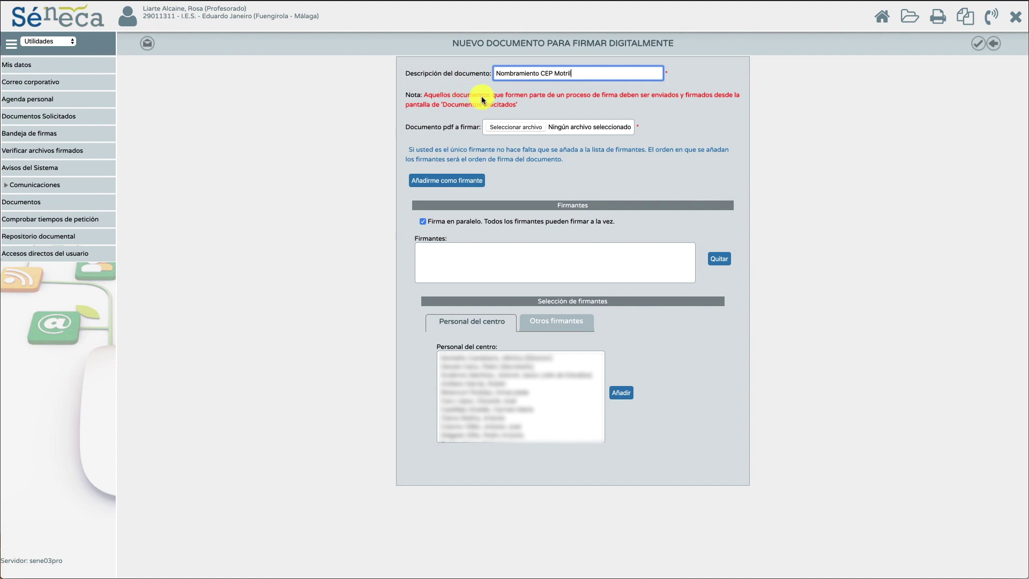
pyautogui.click(519, 129)
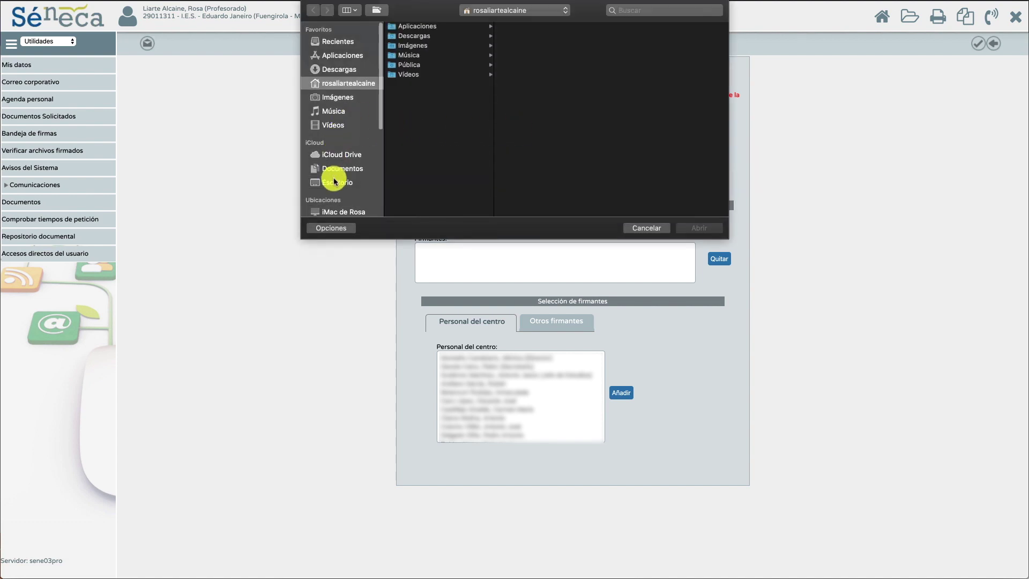
pyautogui.click(324, 69)
pyautogui.scroll(-3, 423, 134)
pyautogui.click(426, 200)
pyautogui.click(691, 229)
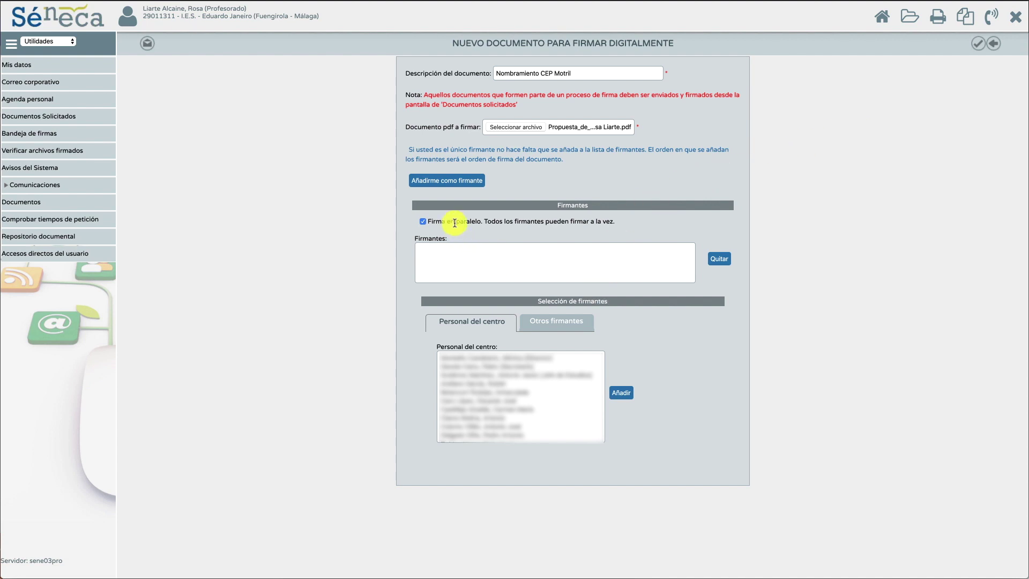
# Step: Add two staff members from the centre's personnel list as signers, one after the other
pyautogui.scroll(-1, 478, 381)
pyautogui.scroll(-5, 479, 381)
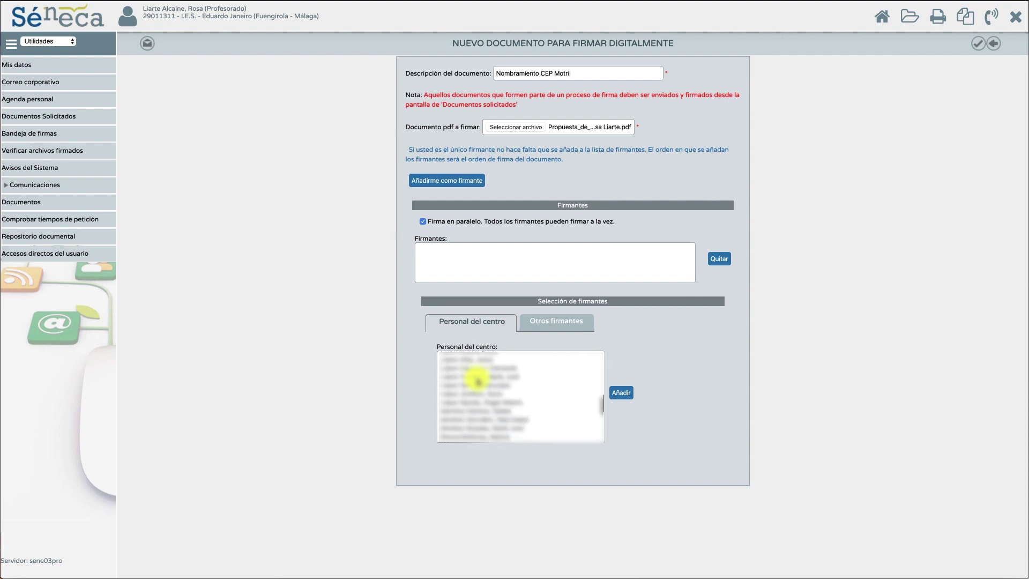
pyautogui.scroll(6, 479, 381)
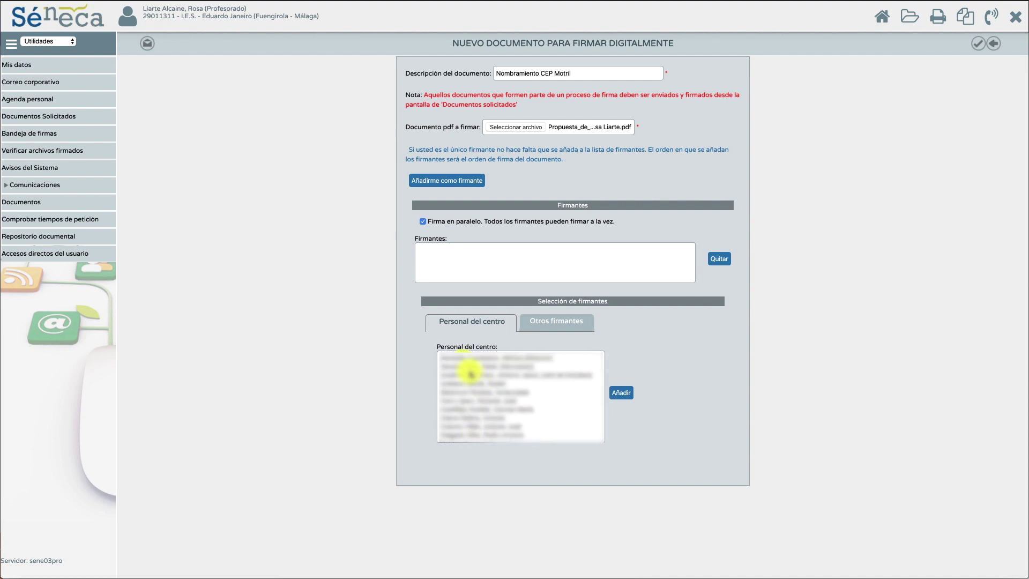
pyautogui.click(460, 384)
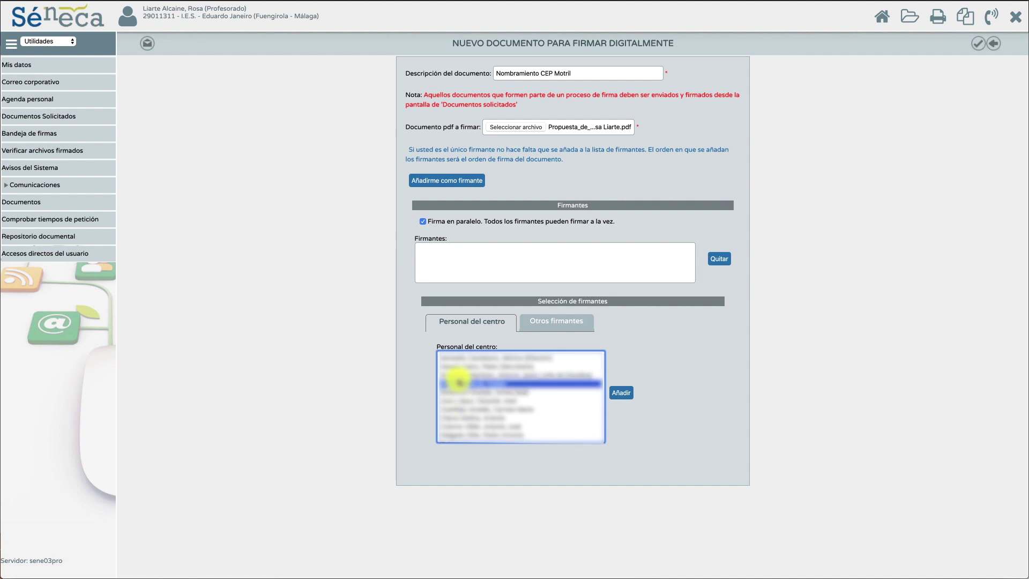
pyautogui.click(621, 393)
pyautogui.click(470, 393)
pyautogui.click(621, 393)
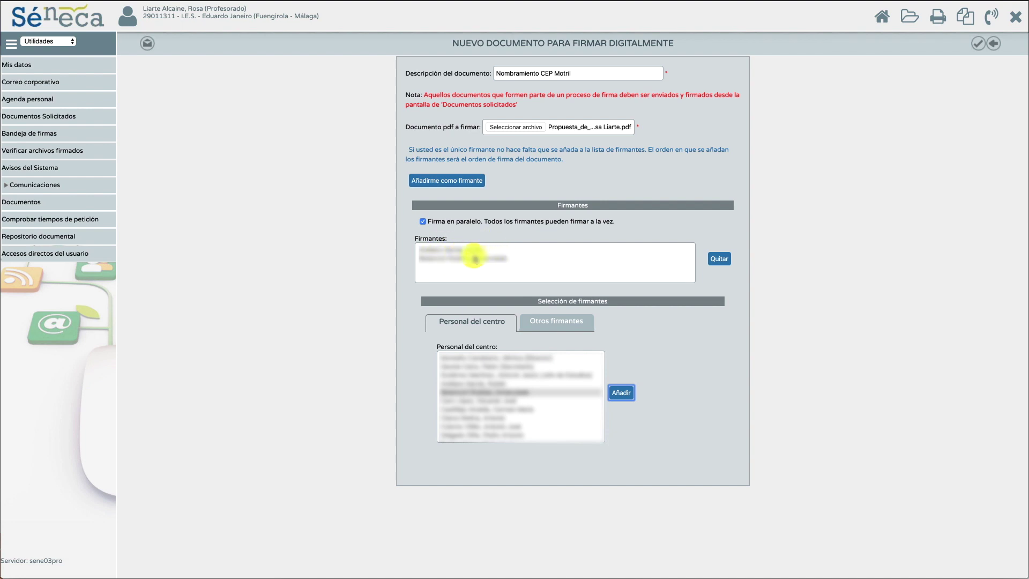
# Step: Remove both added staff members from the document's signer list
pyautogui.click(474, 259)
pyautogui.click(720, 258)
pyautogui.click(471, 252)
pyautogui.click(536, 383)
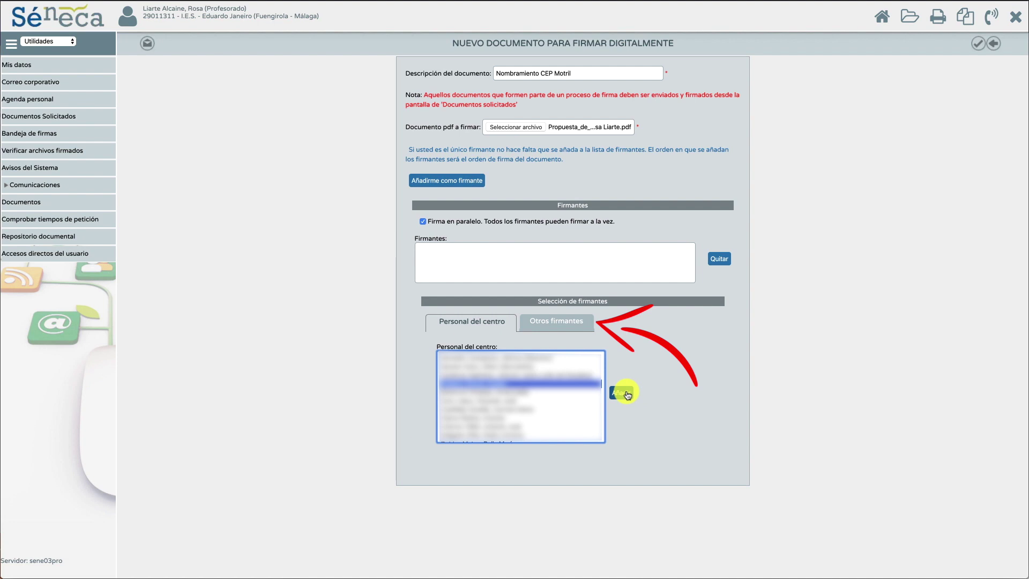
pyautogui.click(718, 258)
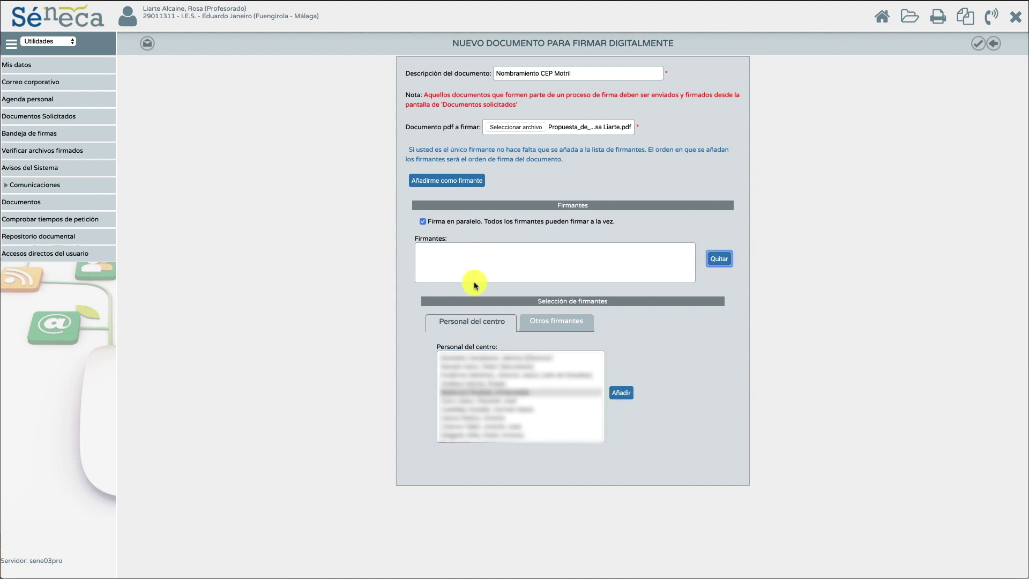
# Step: Submit the document to the signature tray and start signing the pending Nombramiento CEP Motril entry with the teacher card
pyautogui.click(978, 44)
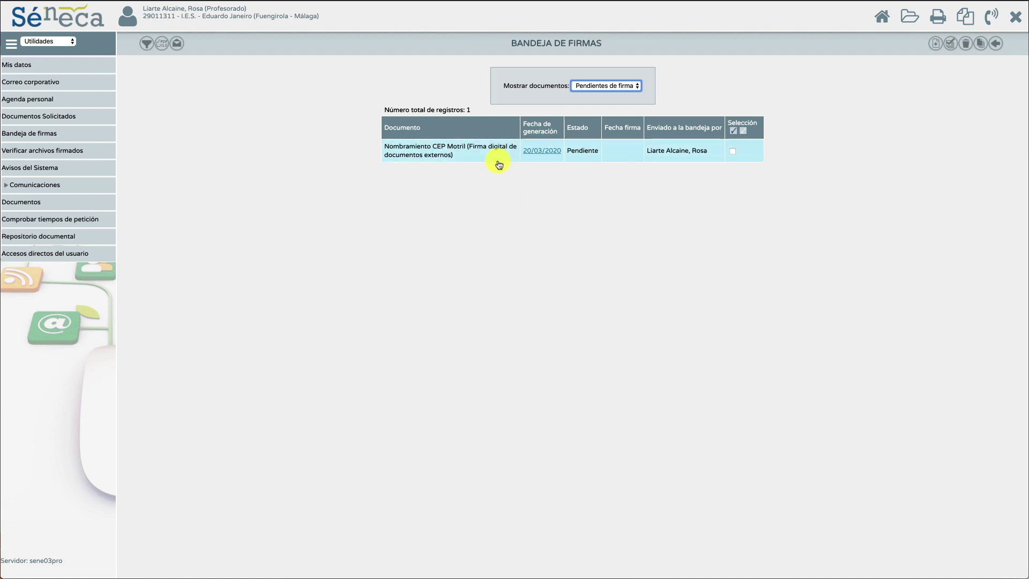
pyautogui.click(534, 153)
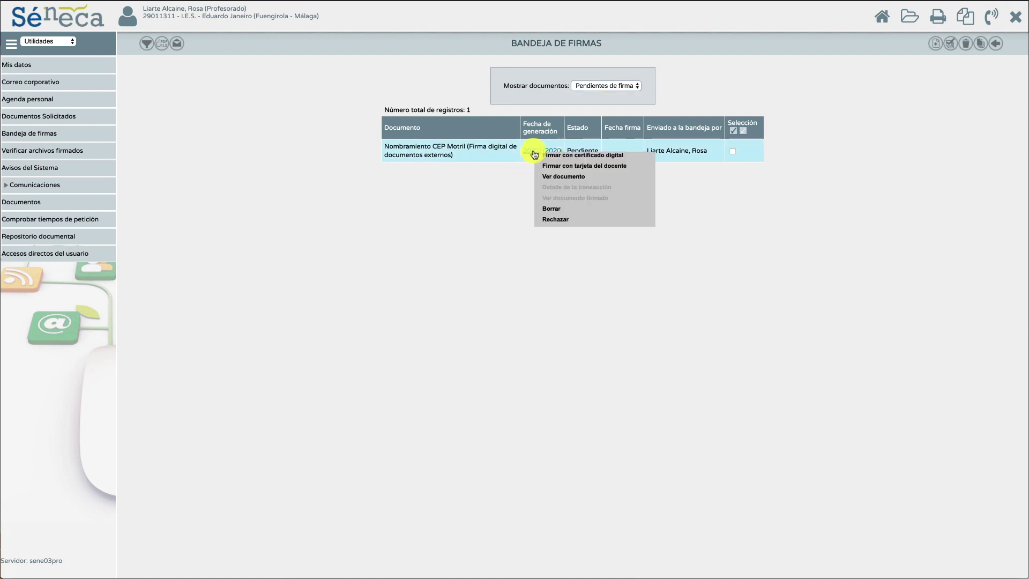
pyautogui.click(580, 171)
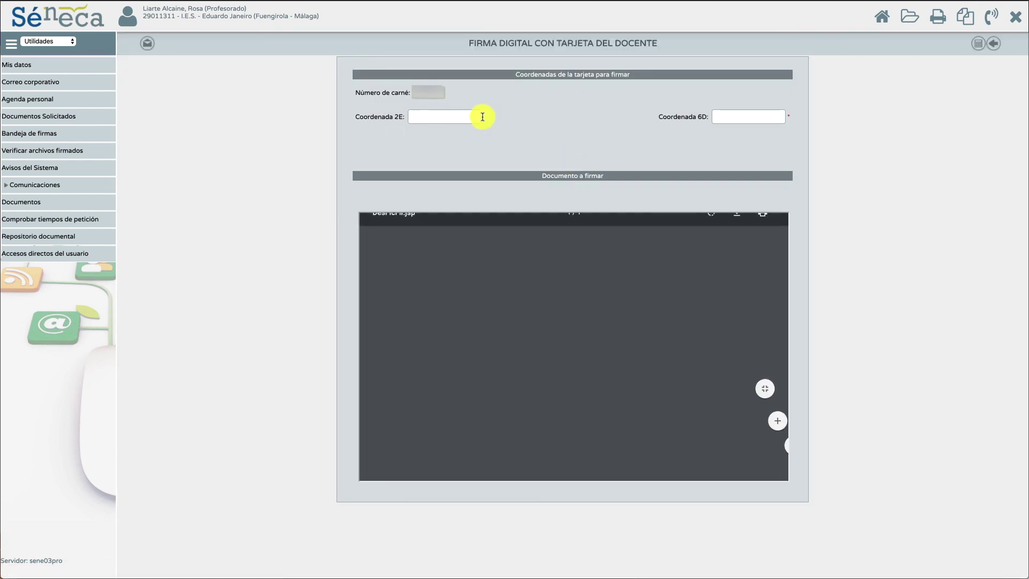
# Step: Review the document, enter the two requested teacher-card coordinates, and sign it, accepting the declaration that its content is understood
pyautogui.click(439, 117)
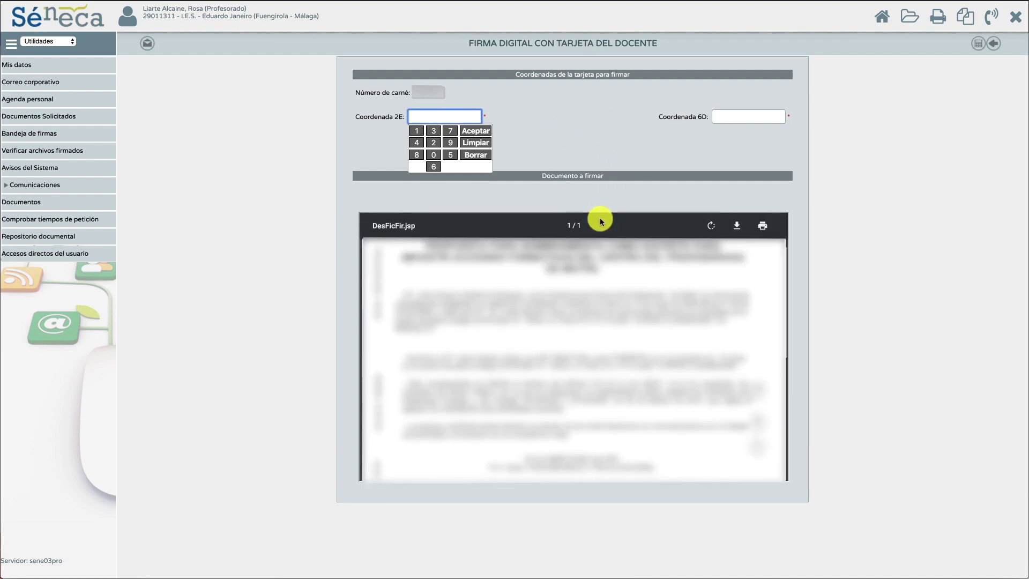
pyautogui.scroll(-5, 591, 284)
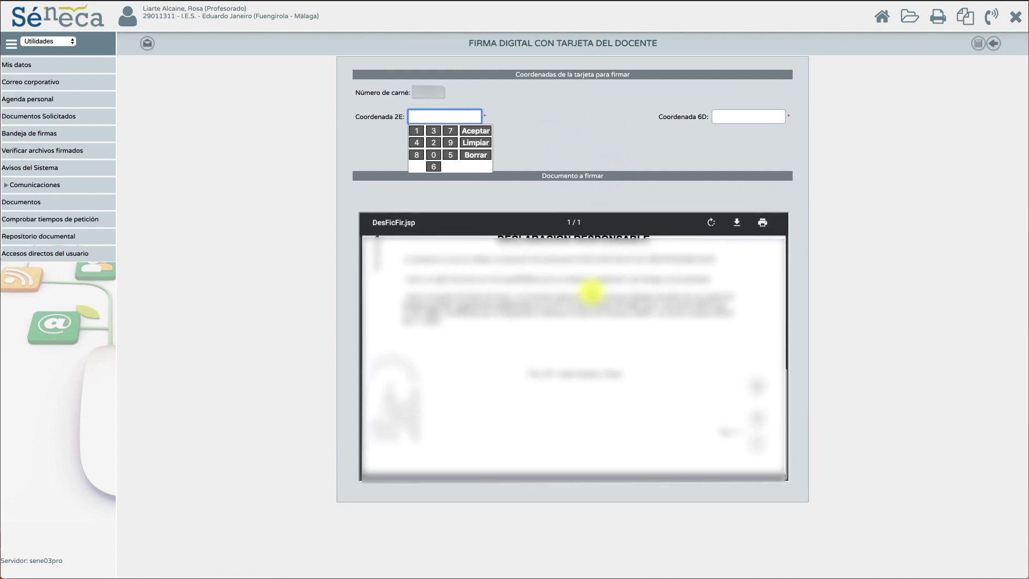
pyautogui.scroll(5, 590, 292)
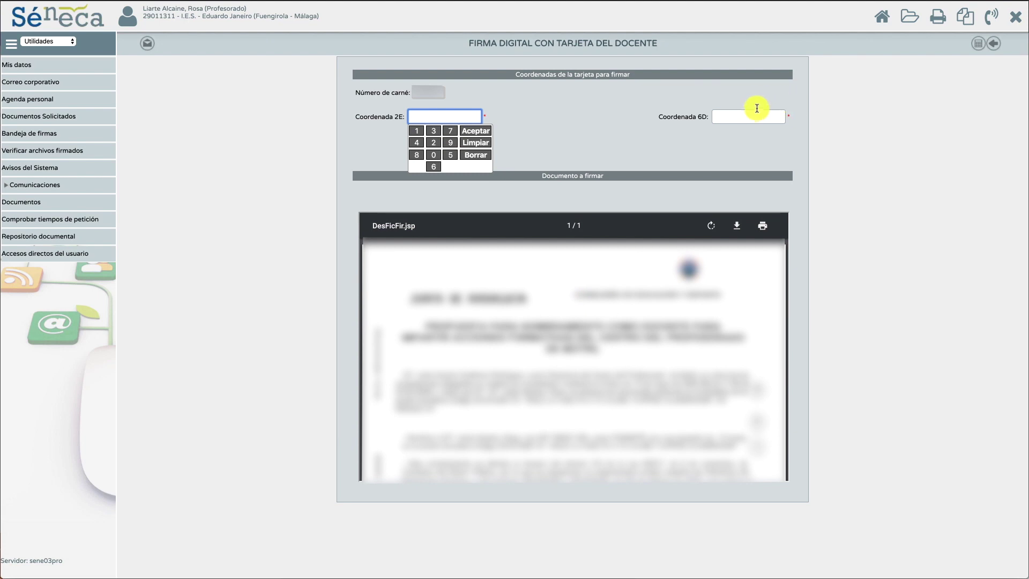
pyautogui.click(585, 123)
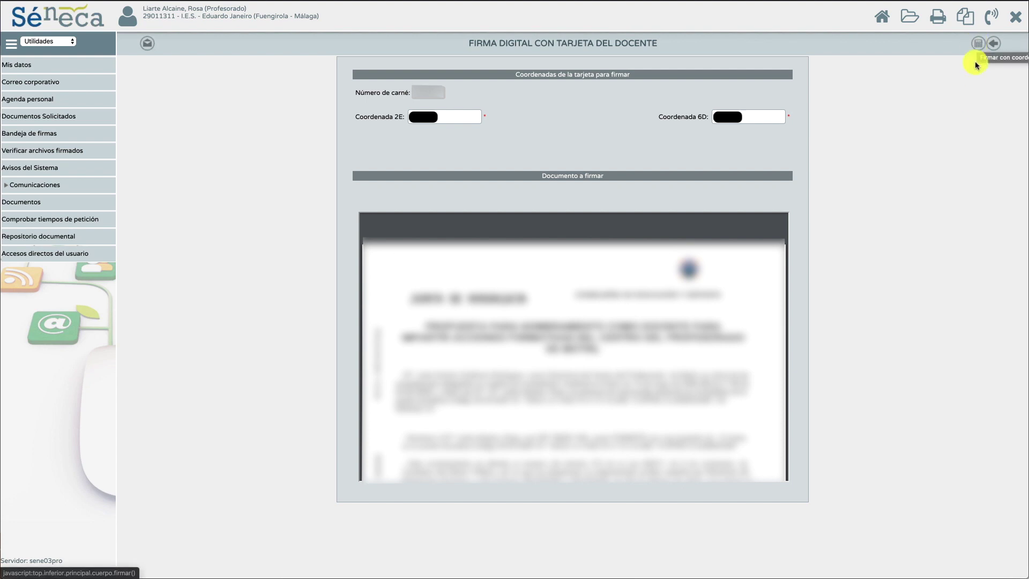
pyautogui.click(978, 46)
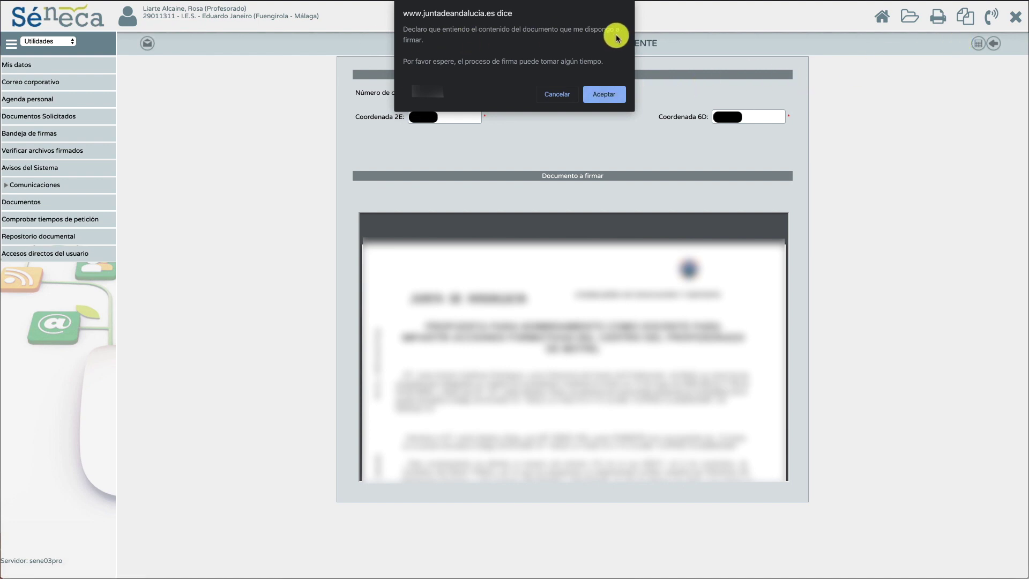
pyautogui.click(604, 94)
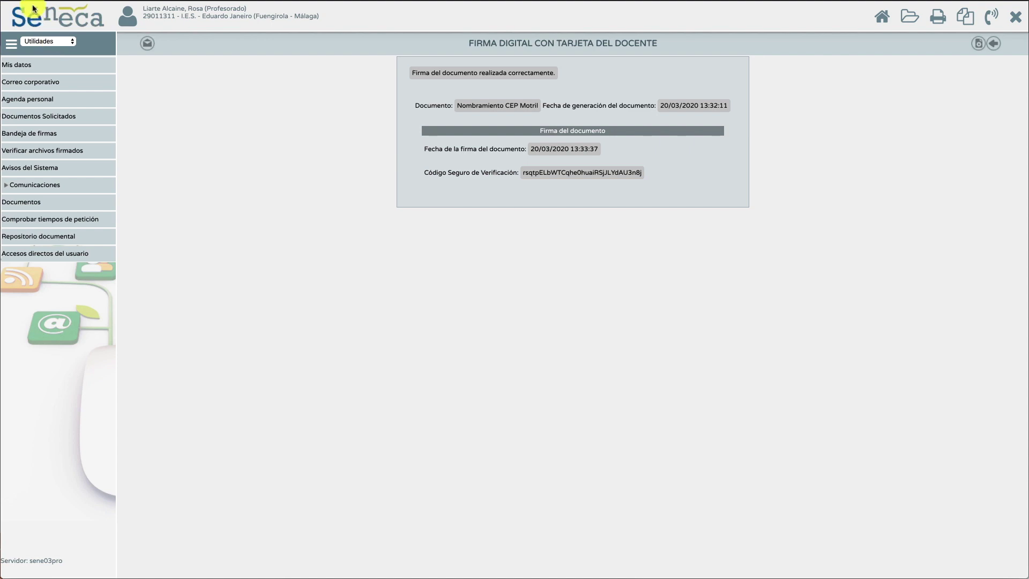
# Step: Go to the Bandeja de firmas and filter the documents by Firmados
pyautogui.click(39, 43)
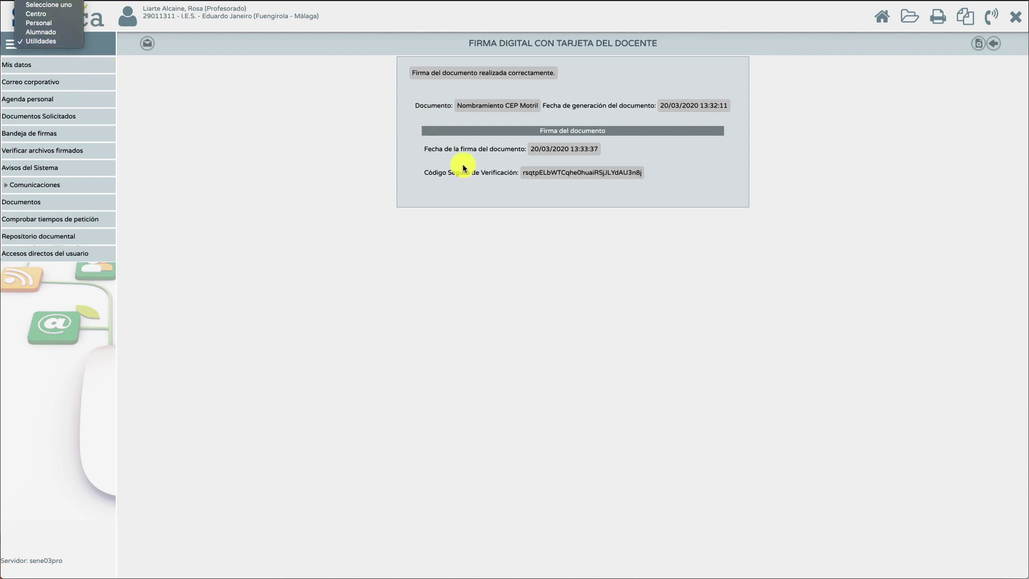
pyautogui.click(245, 188)
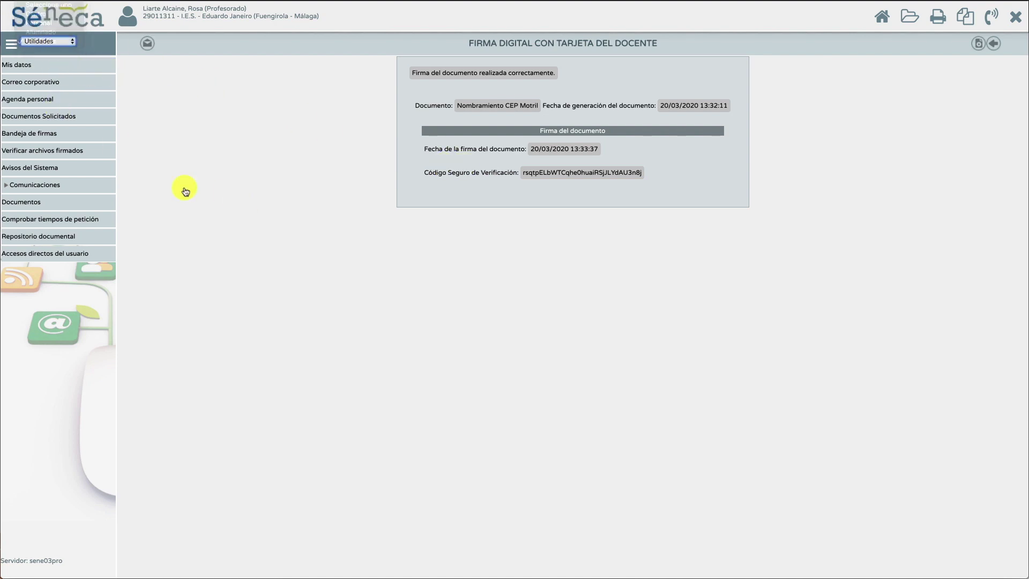
pyautogui.click(36, 137)
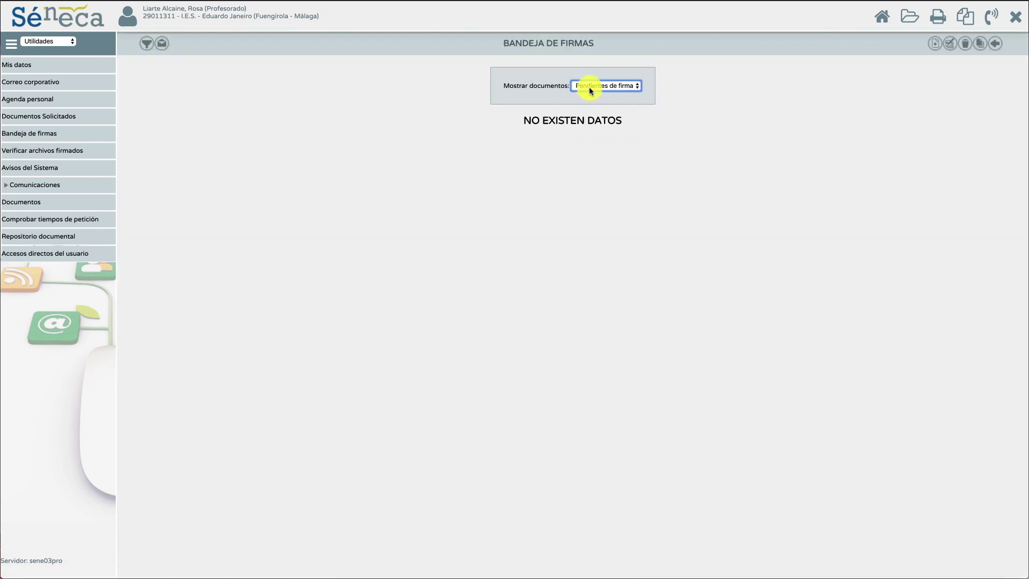
pyautogui.click(590, 90)
pyautogui.click(505, 183)
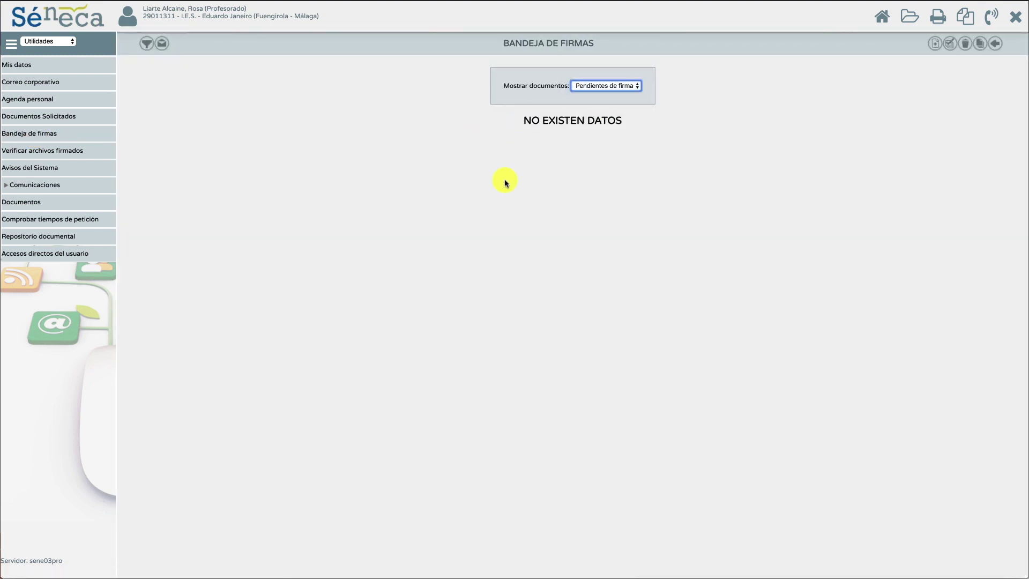
pyautogui.click(590, 89)
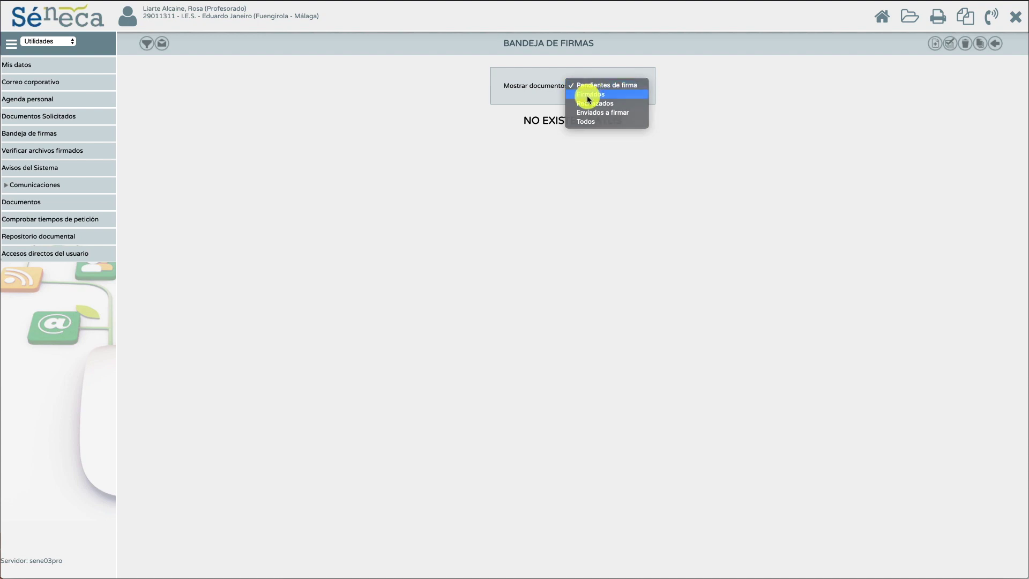
pyautogui.click(590, 95)
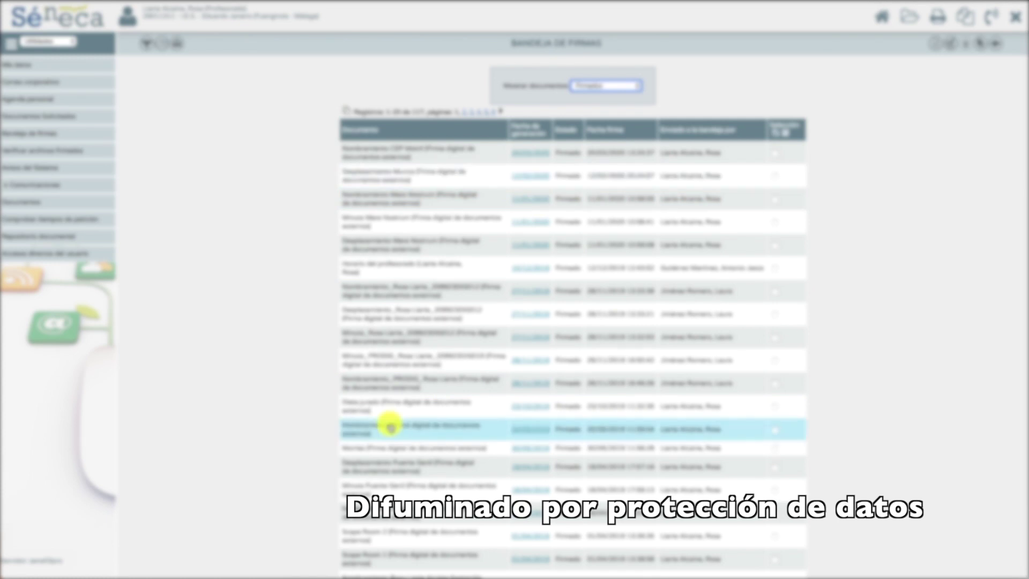
# Step: Open the signed version of the Nombramiento CEP Motril document and examine the verification and signature footer at the page's end
pyautogui.scroll(-1, 394, 440)
pyautogui.scroll(1, 394, 453)
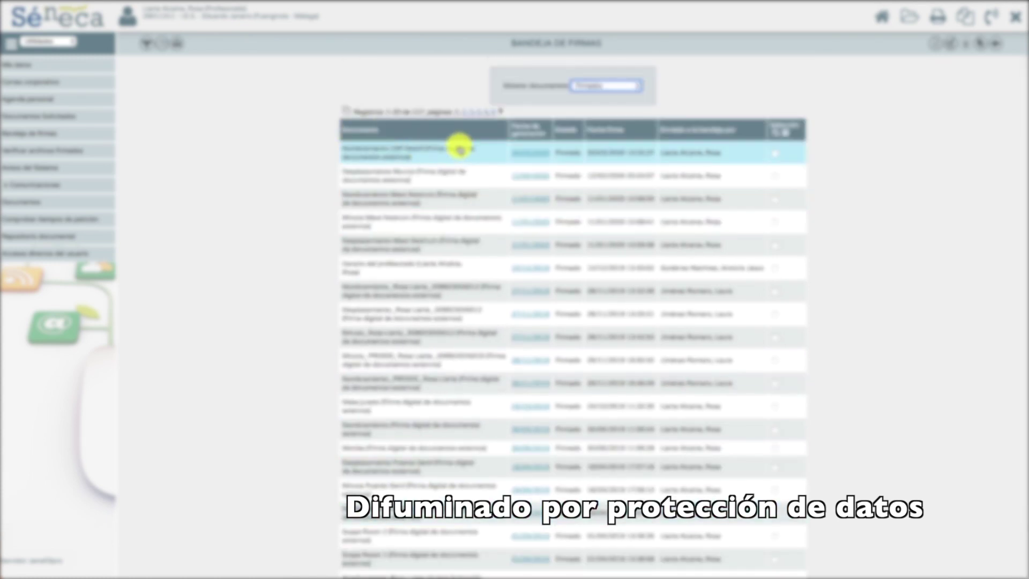
pyautogui.rightClick(529, 155)
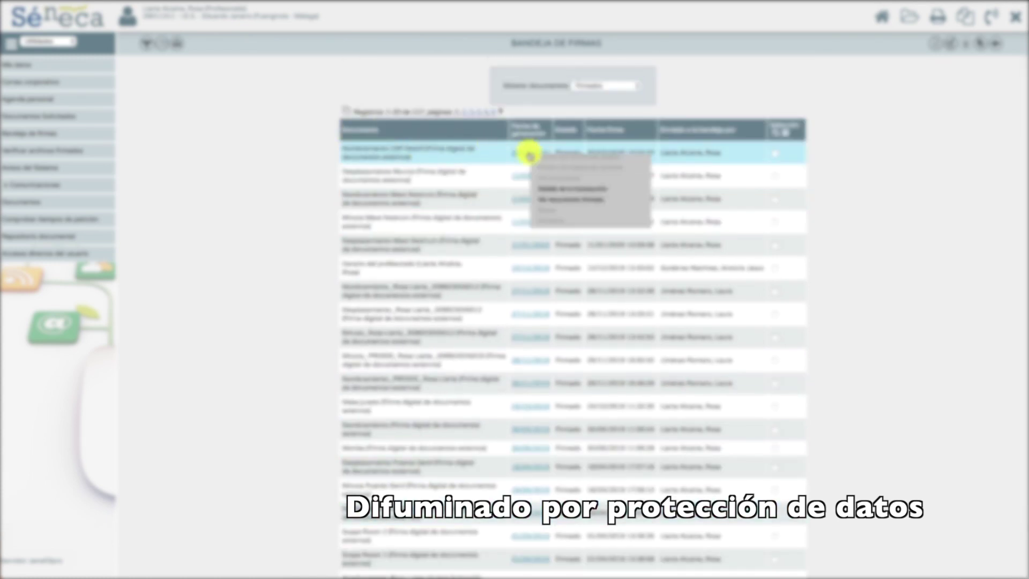
pyautogui.click(547, 192)
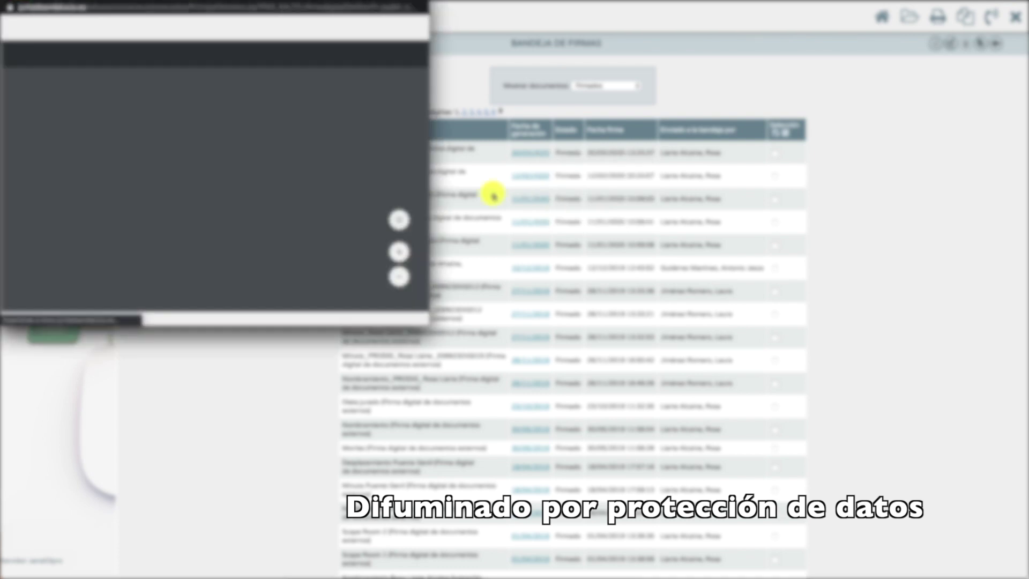
pyautogui.scroll(-10, 333, 165)
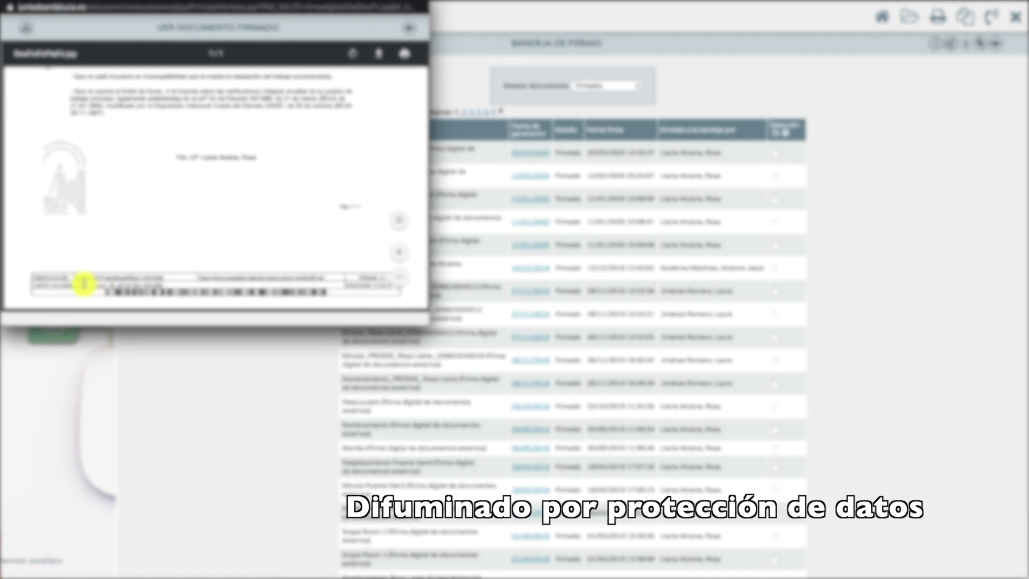
pyautogui.moveTo(35, 285)
pyautogui.mouseDown()
pyautogui.moveTo(172, 285)
pyautogui.moveTo(156, 301)
pyautogui.mouseUp()
pyautogui.click(264, 227)
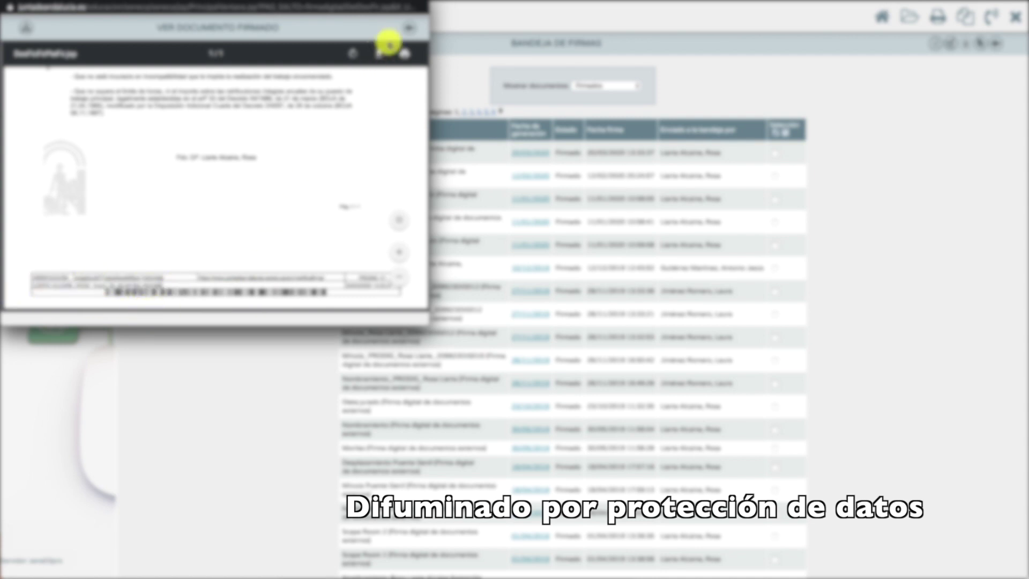
# Step: Download the signed document as a PDF with a file name starting with "Nombramiento" and close the document viewer
pyautogui.click(380, 53)
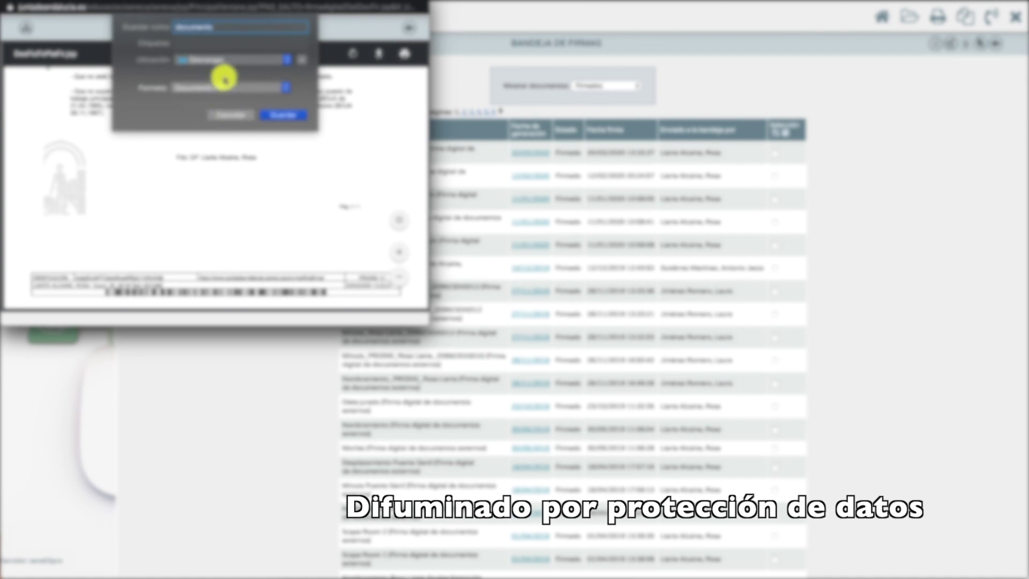
pyautogui.write('NE')
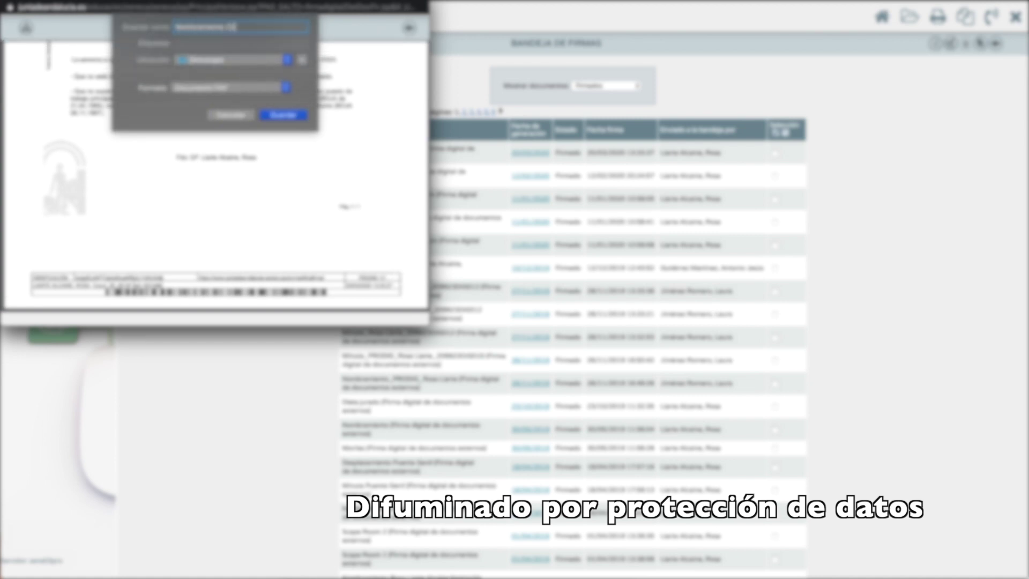
pyautogui.press('Return')
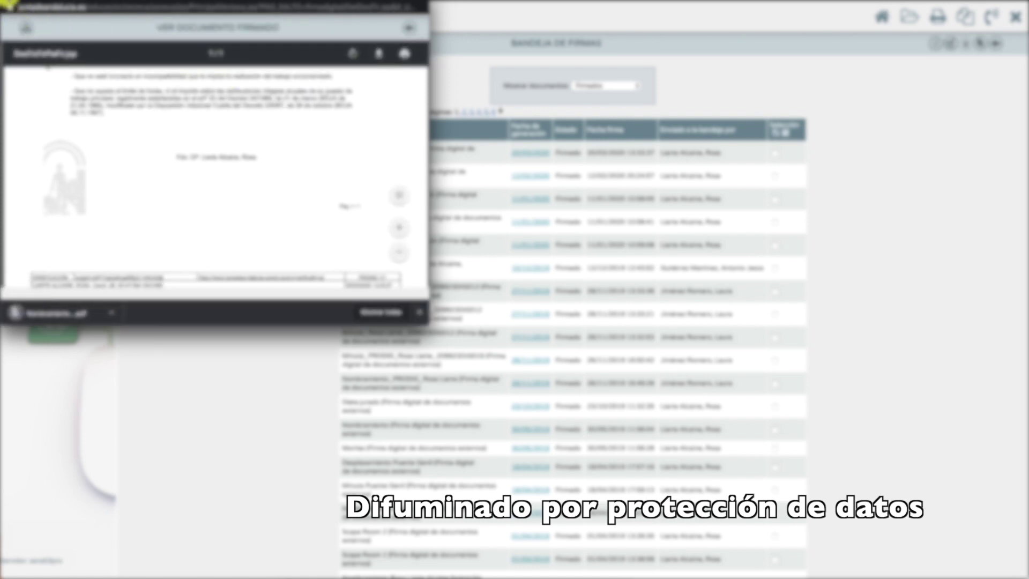
pyautogui.click(18, 11)
# Step: Filter the signature tray by documents Enviados a firmar
pyautogui.click(589, 96)
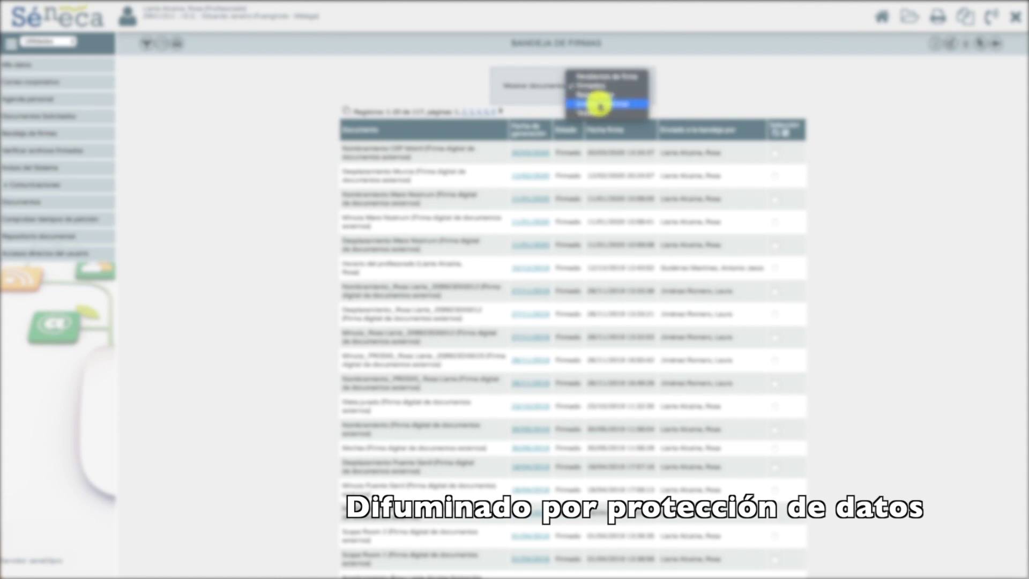
pyautogui.click(597, 103)
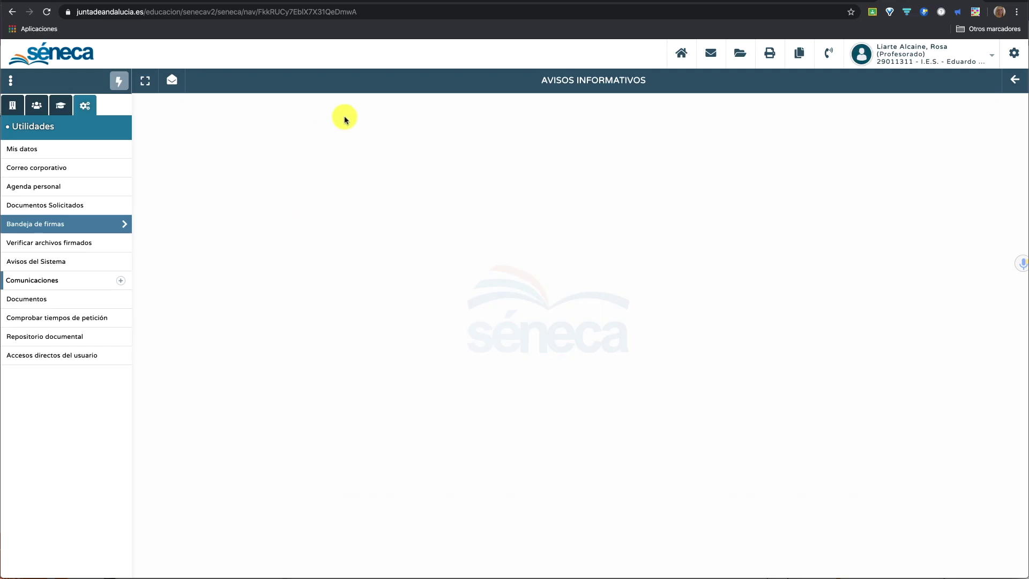
# Step: Reload the Séneca start page from the Avisos informativos screen
pyautogui.click(68, 64)
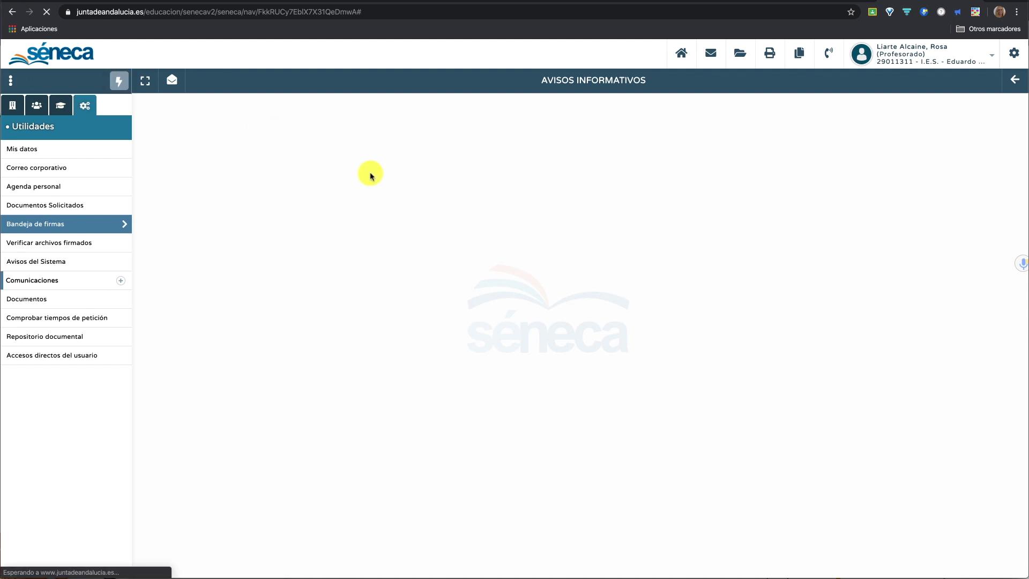
# Step: Open the Bandeja de firmas from the start page and review the document status options in its Mostrar documentos filter
pyautogui.click(893, 58)
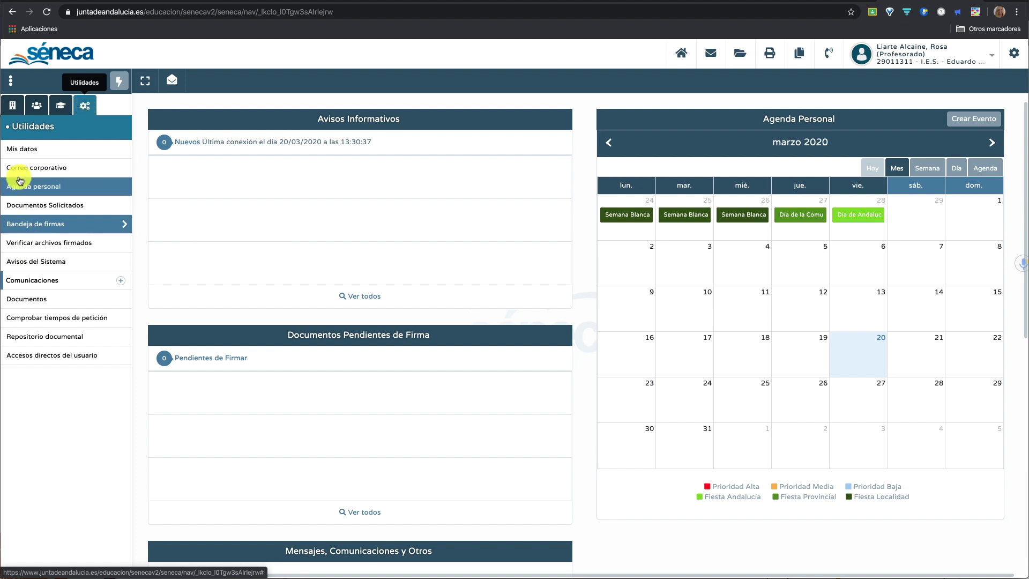
pyautogui.click(32, 224)
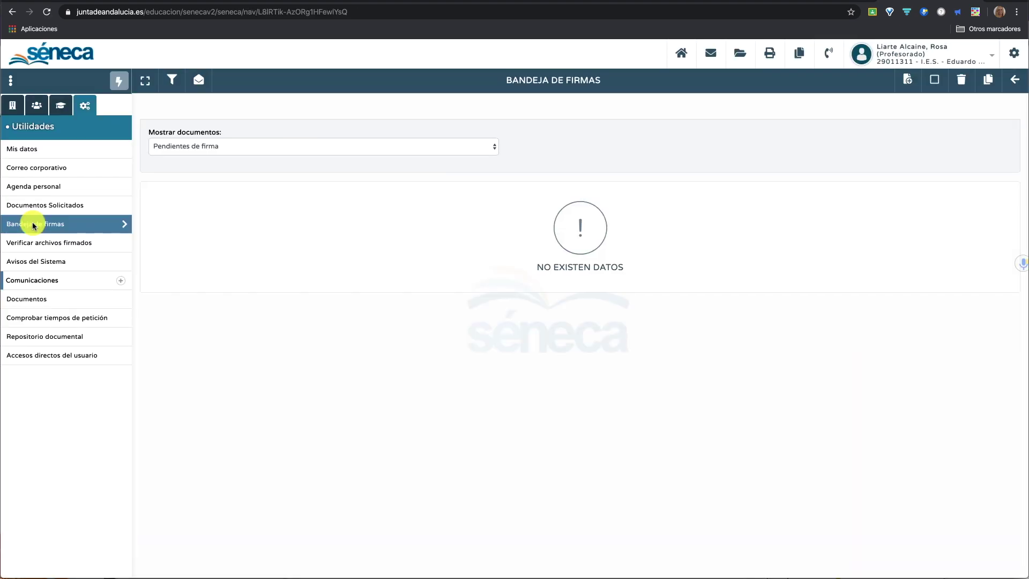
pyautogui.click(249, 147)
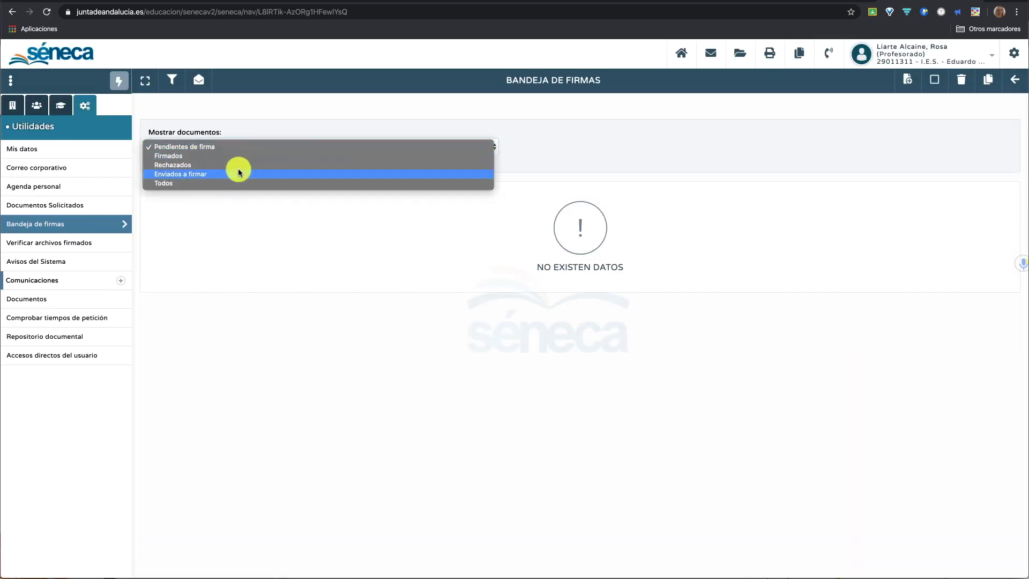
pyautogui.click(277, 286)
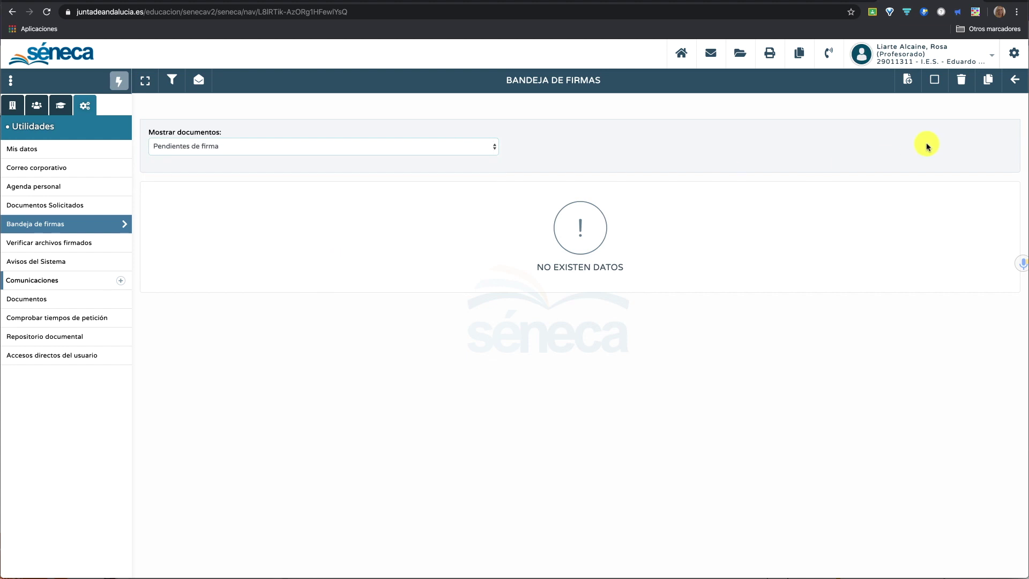
# Step: Open the form for a new document to sign digitally and inspect its description and PDF file fields without filling them in
pyautogui.click(908, 81)
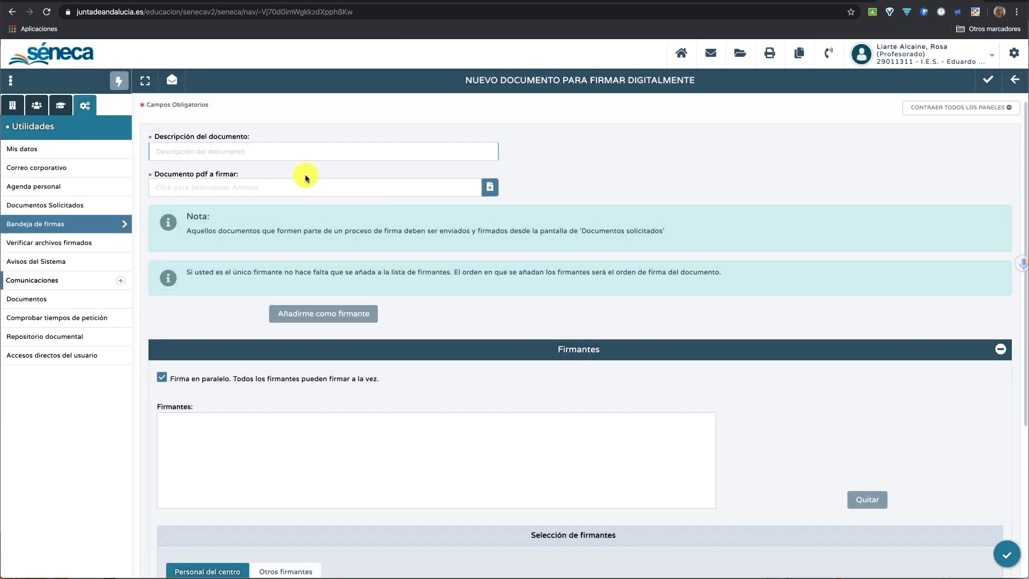
pyautogui.click(295, 155)
pyautogui.click(299, 187)
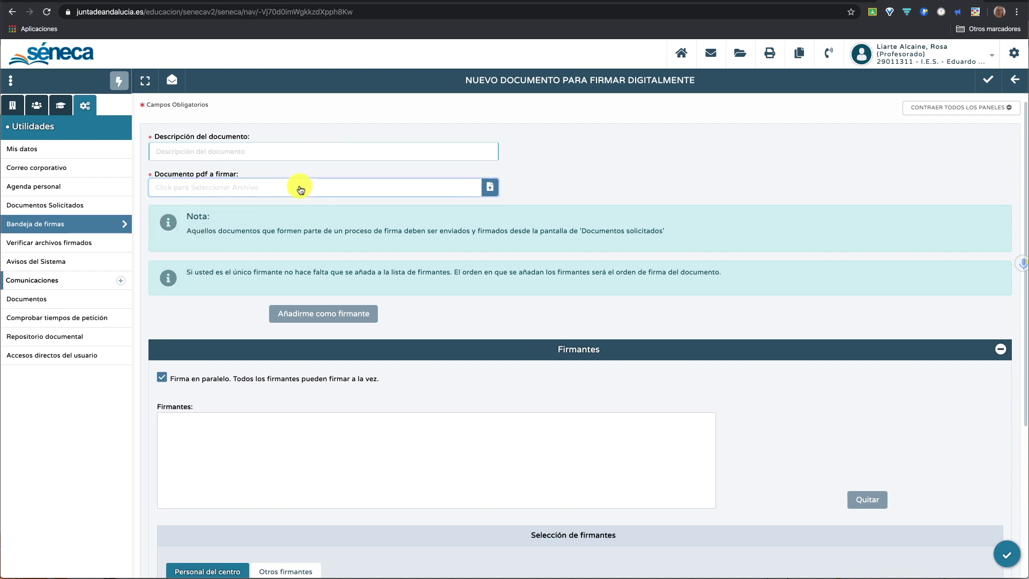
pyautogui.click(641, 250)
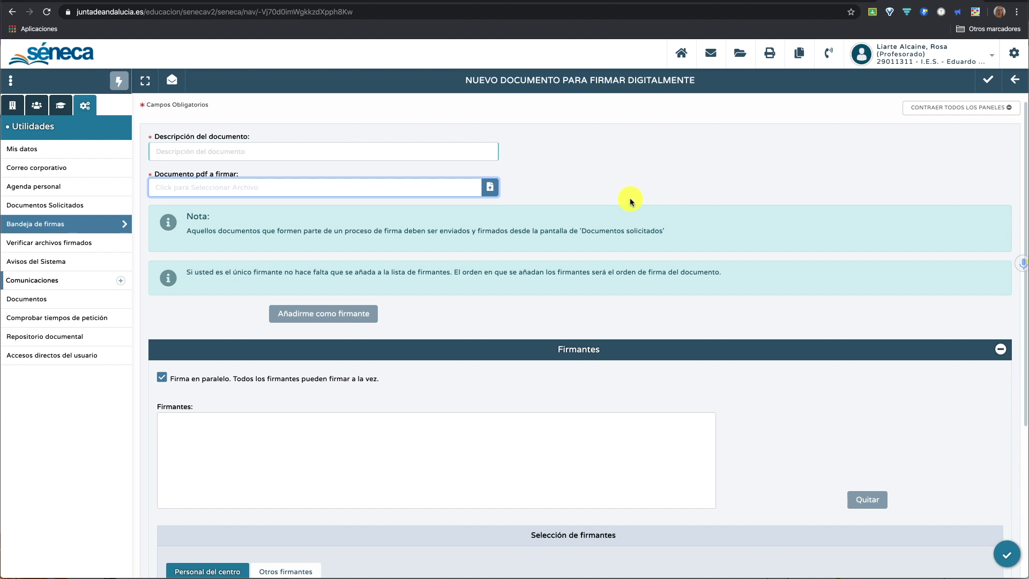
# Step: Return to the Bandeja de firmas and check the Mostrar documentos filter options again, keeping Pendientes de firma selected
pyautogui.click(46, 225)
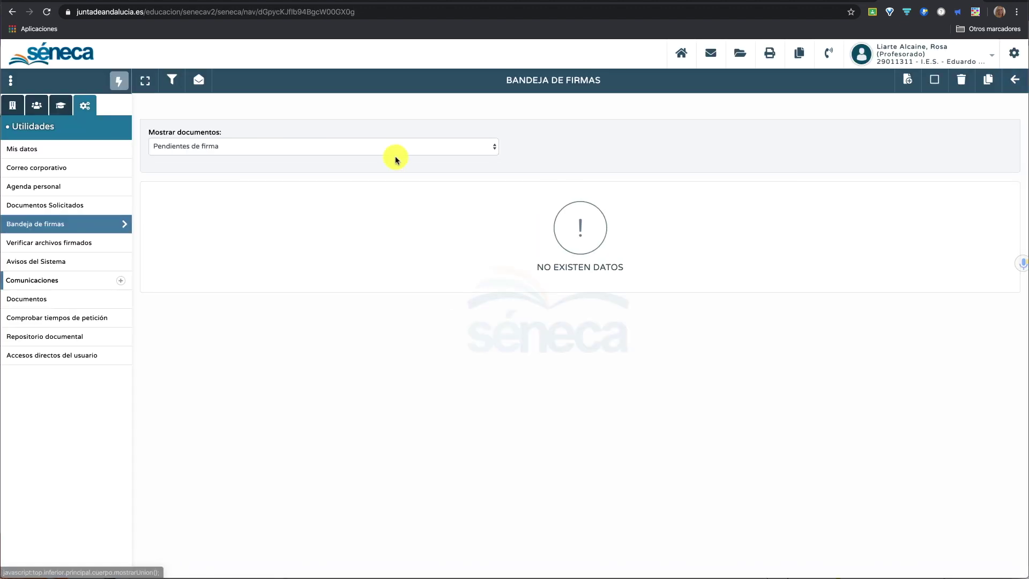
pyautogui.click(372, 147)
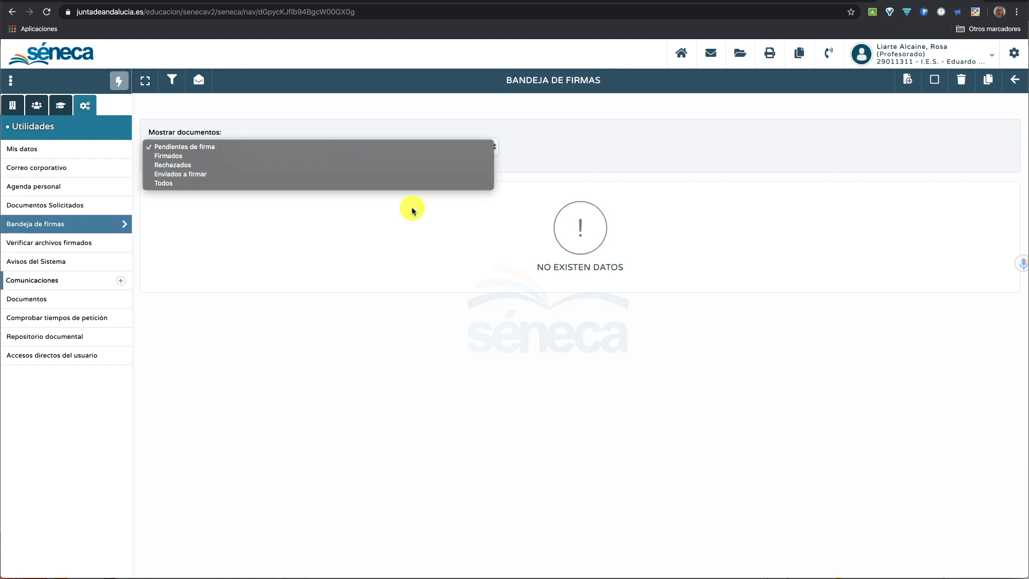
pyautogui.click(497, 329)
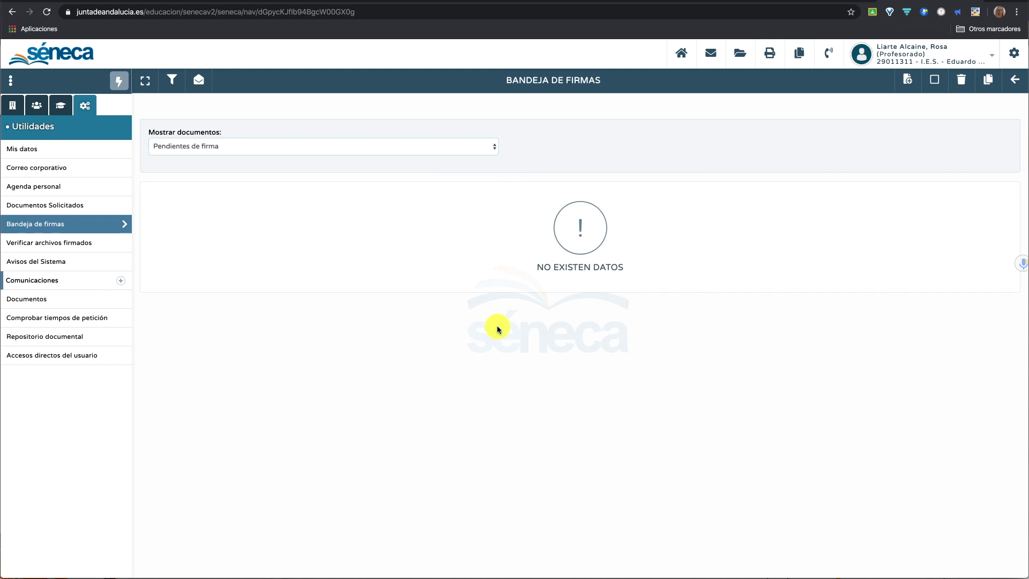